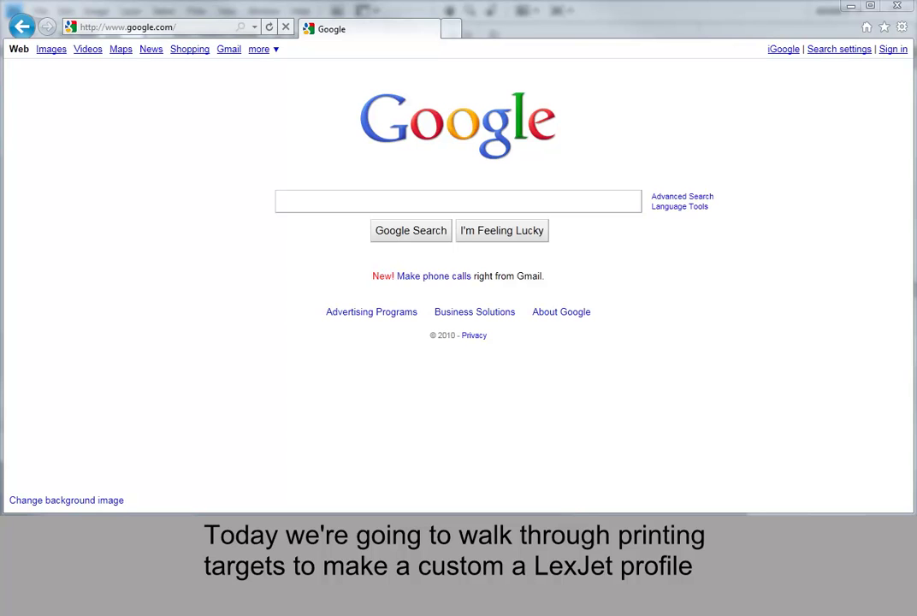
Go to the LexJet ICC Profiles page and expand the Custom Profile Targets folder.
click(141, 26)
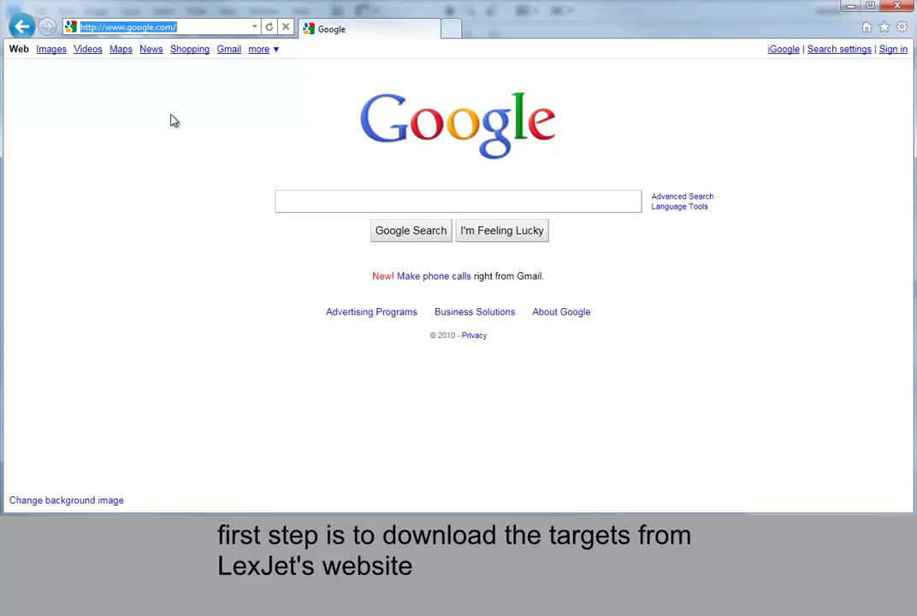
text(lexjet)
key(Return)
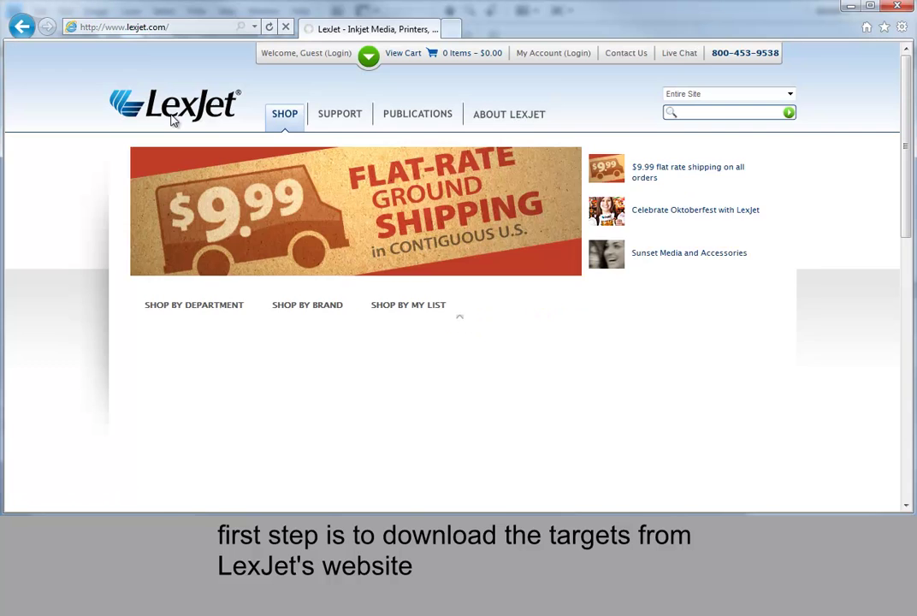
mouse_move(327, 119)
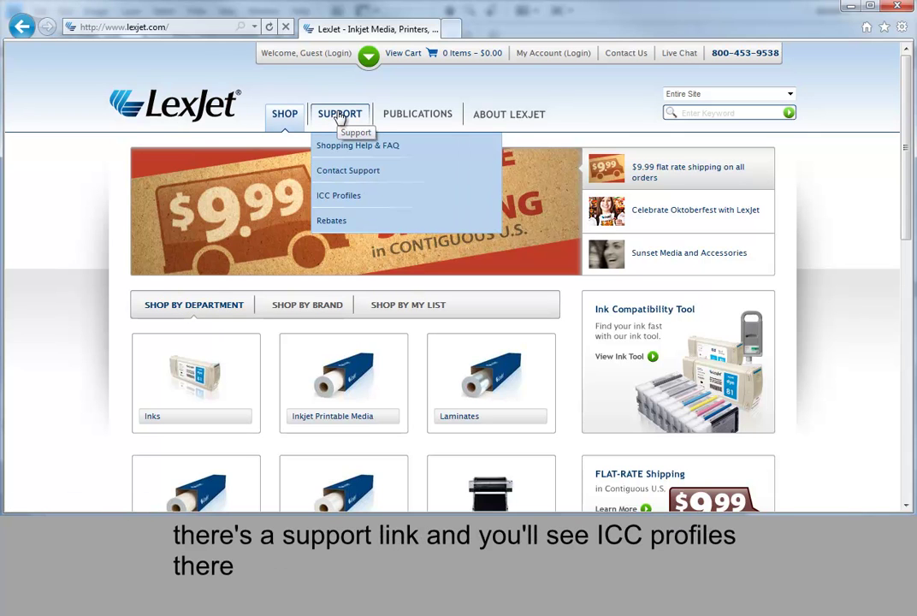
click(346, 200)
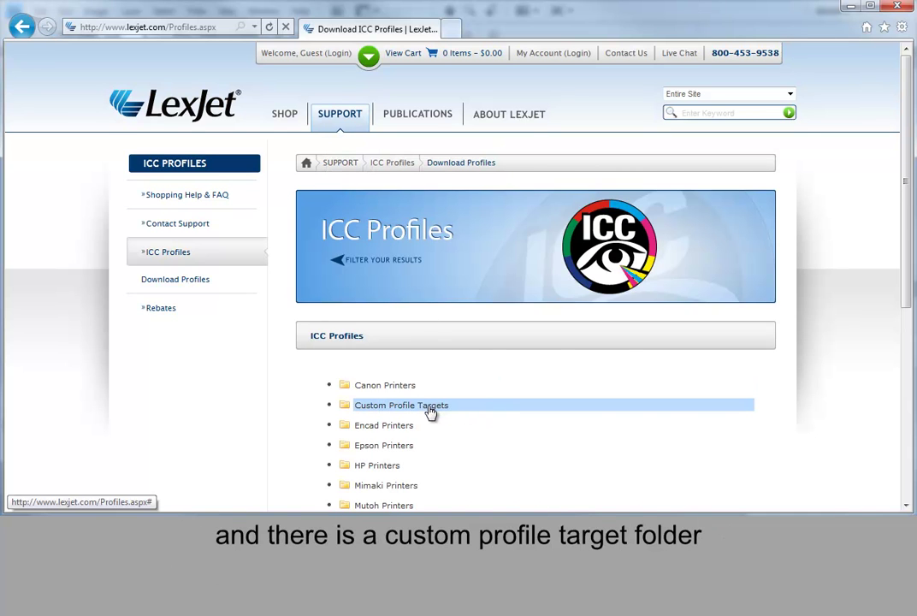
click(431, 412)
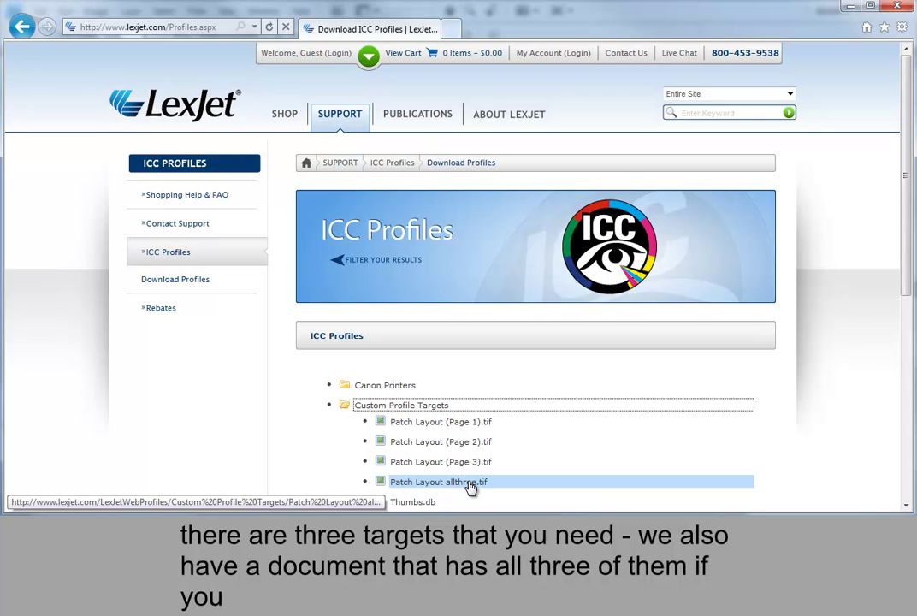
Save the Patch Layout (Page 1).tif target to the Desktop.
right_click(476, 425)
click(525, 478)
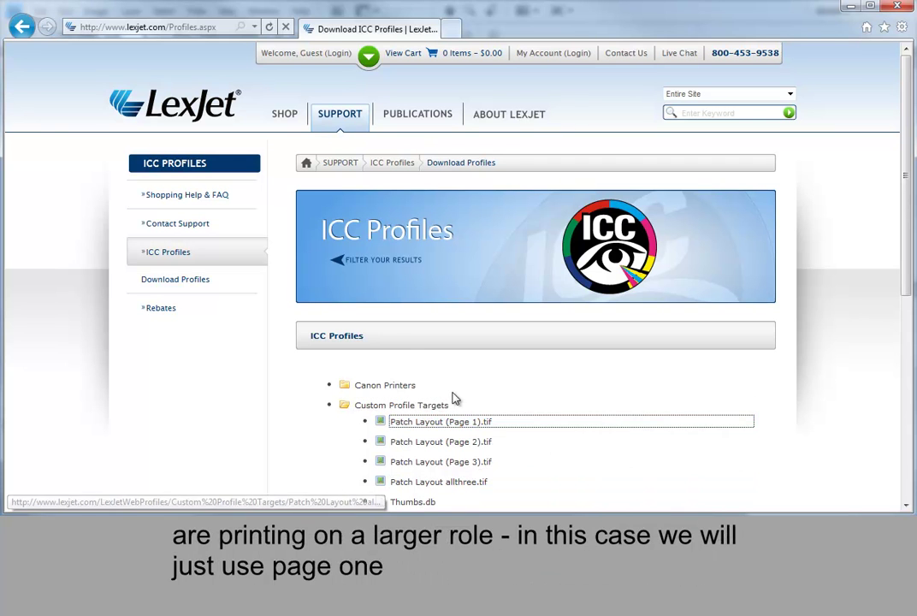
click(58, 97)
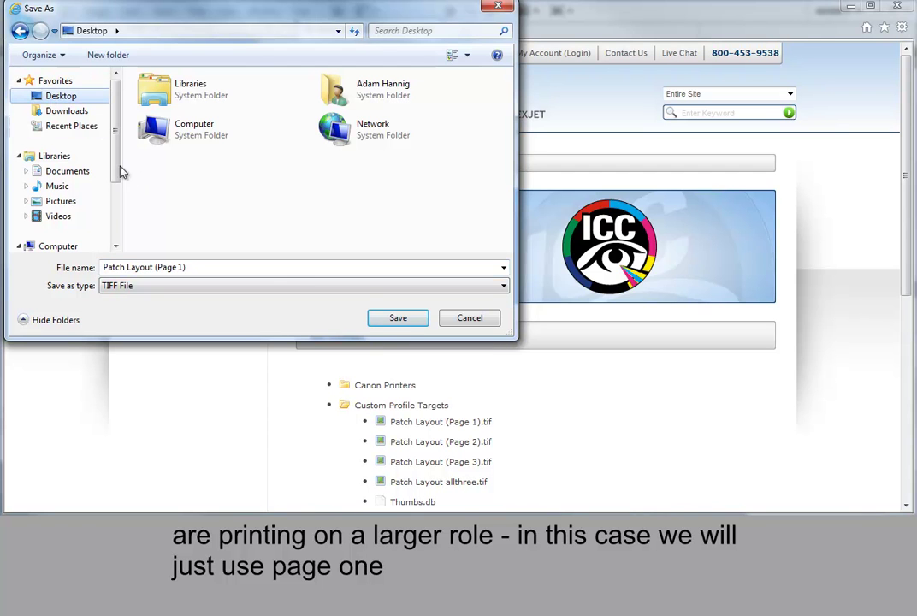
click(399, 319)
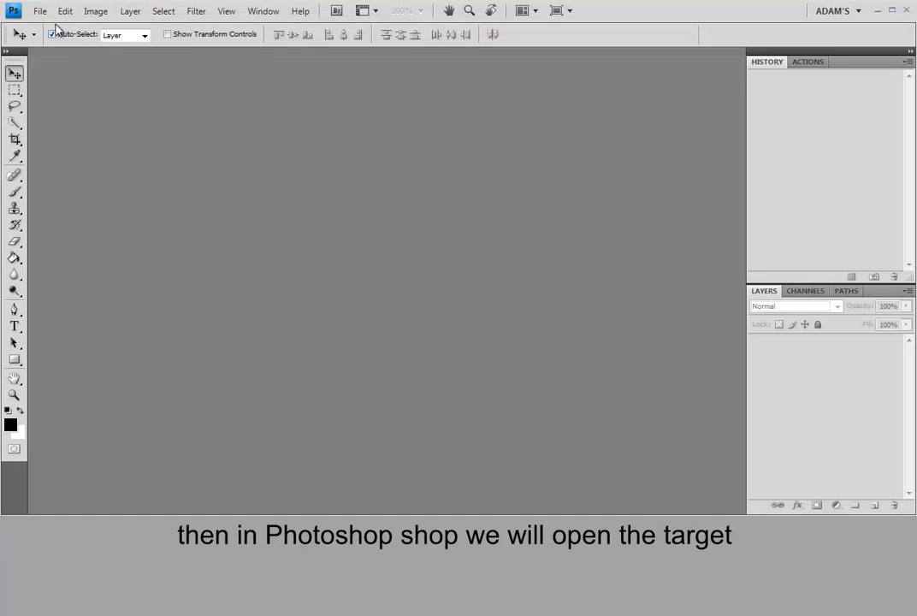
Open Patch Layout (Page 1) from the Desktop, leaving it as is without color management.
click(41, 11)
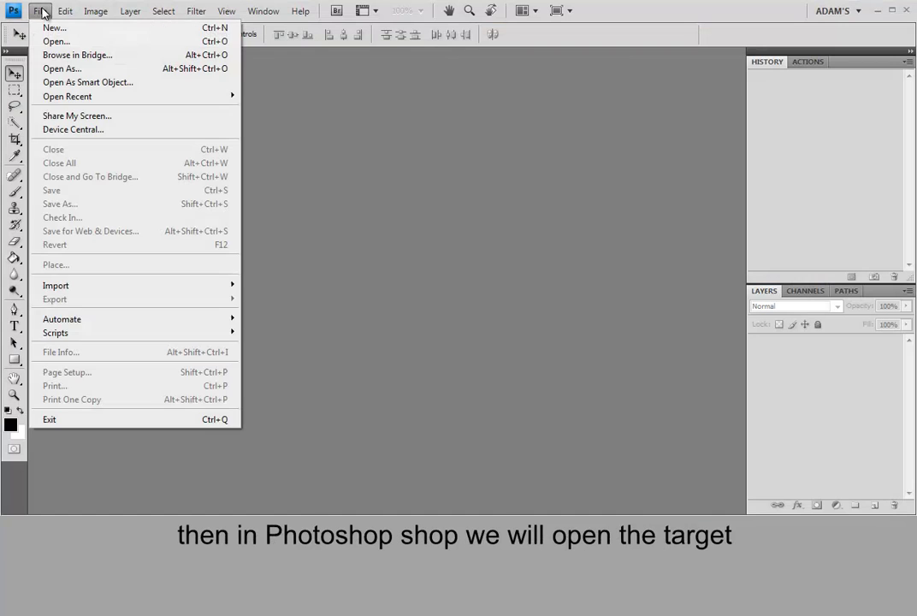
click(83, 42)
click(313, 139)
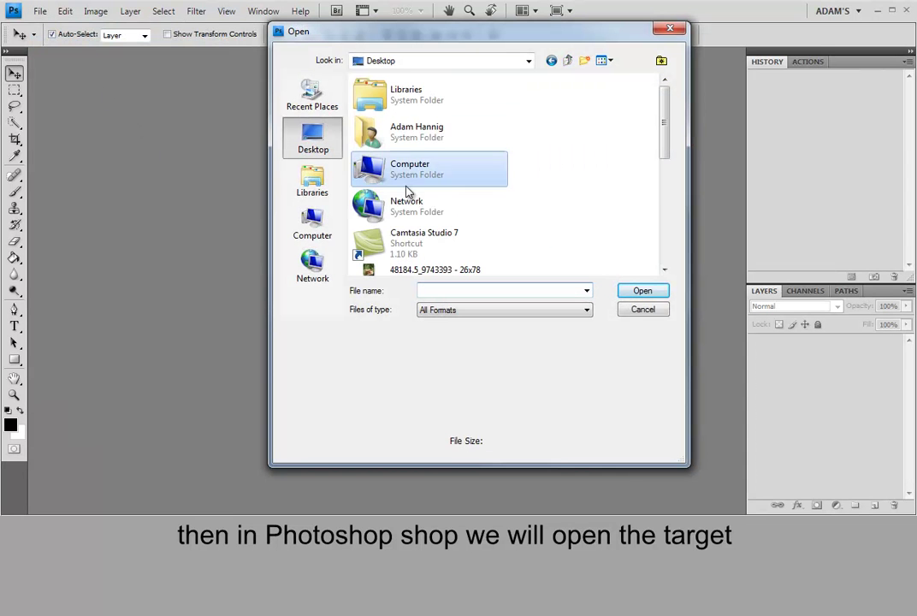
scroll(666, 140, down, 3)
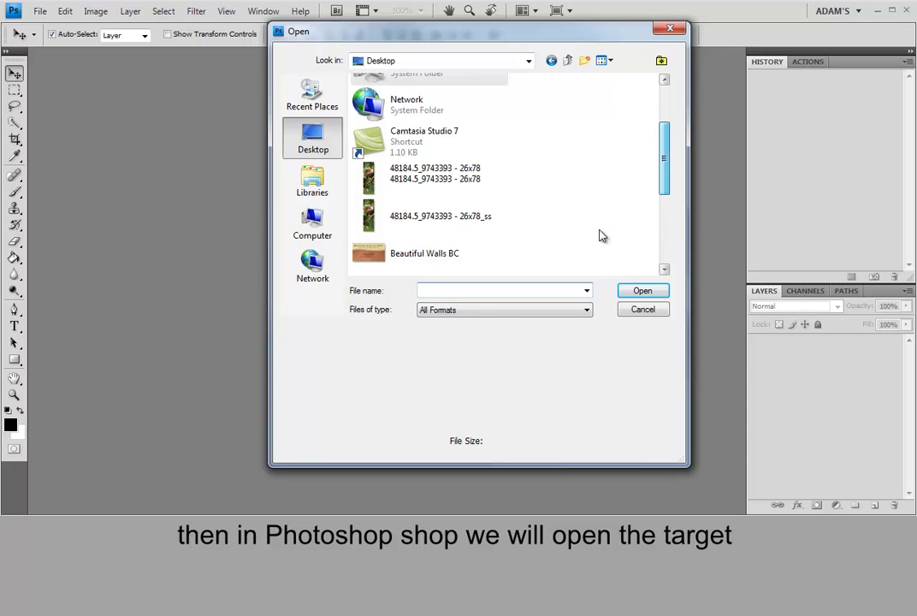
scroll(664, 178, down, 4)
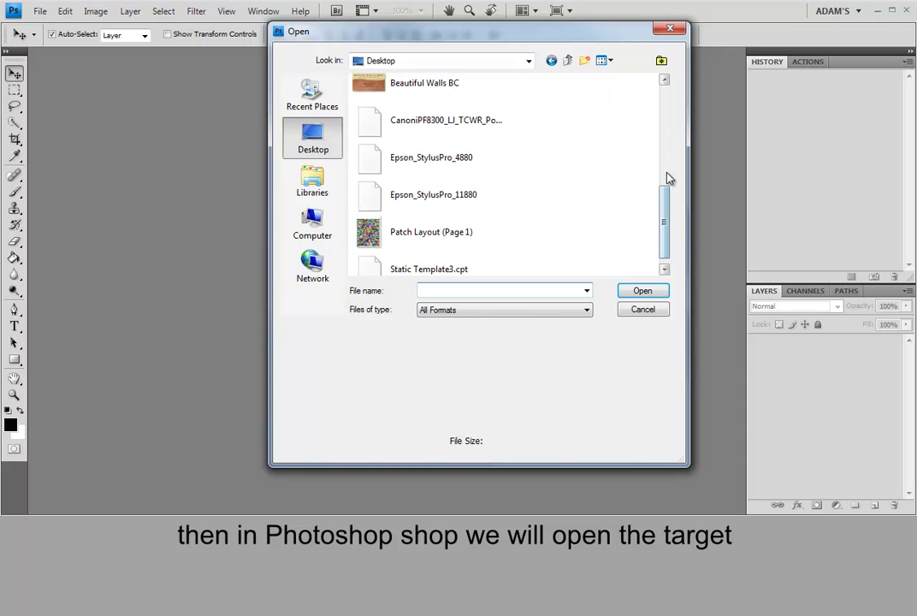
click(440, 224)
click(642, 293)
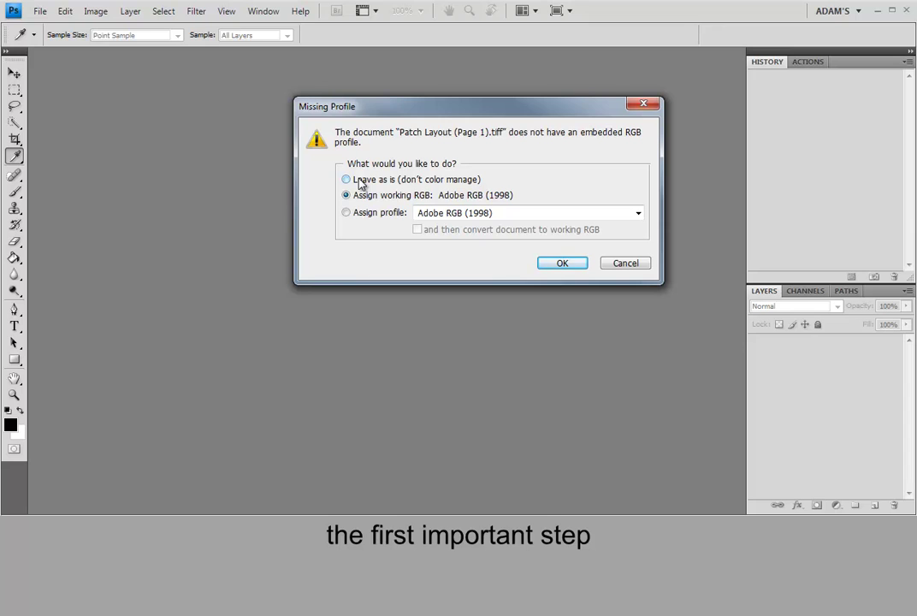
click(357, 180)
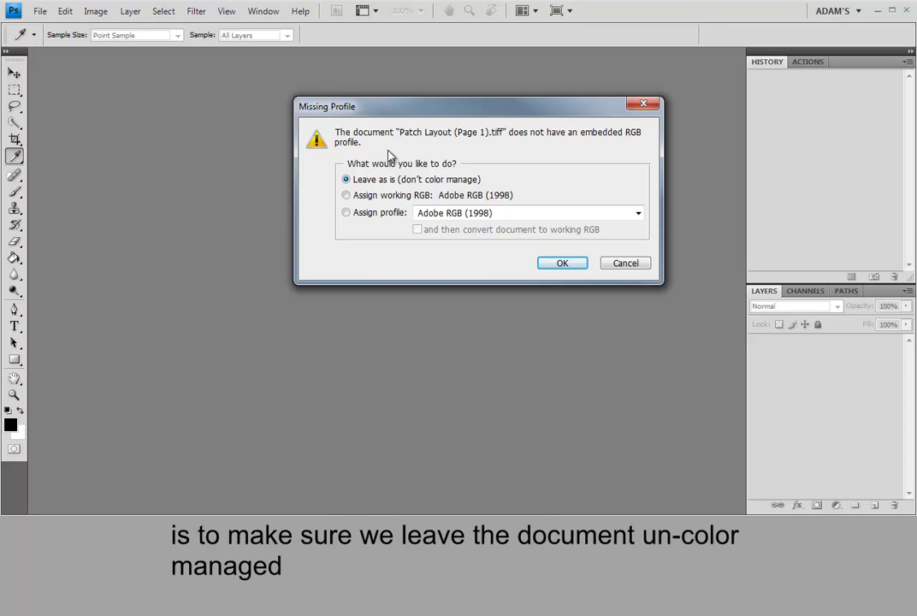
click(561, 263)
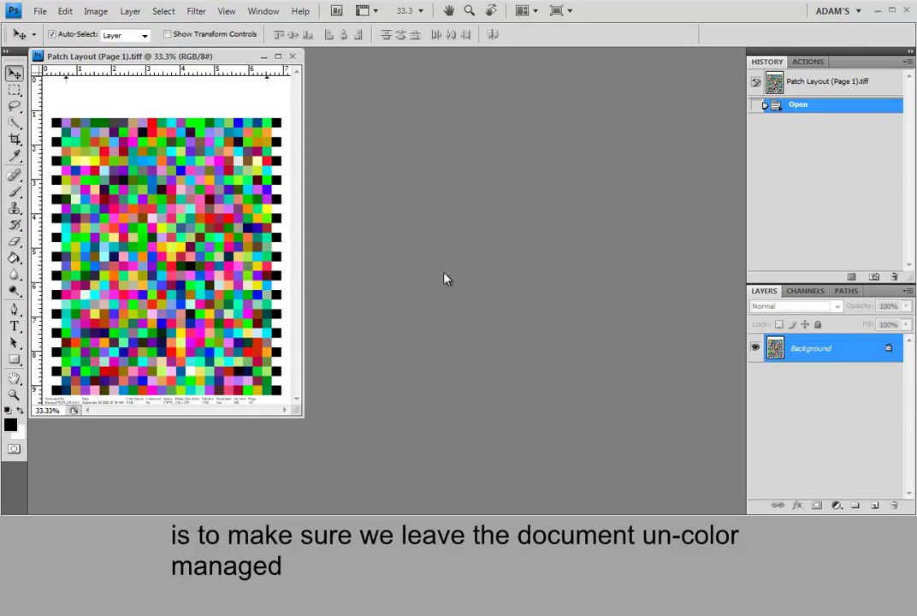
Open the Print dialog and select the EPSON Stylus Pro 7900 printer.
click(39, 12)
click(75, 386)
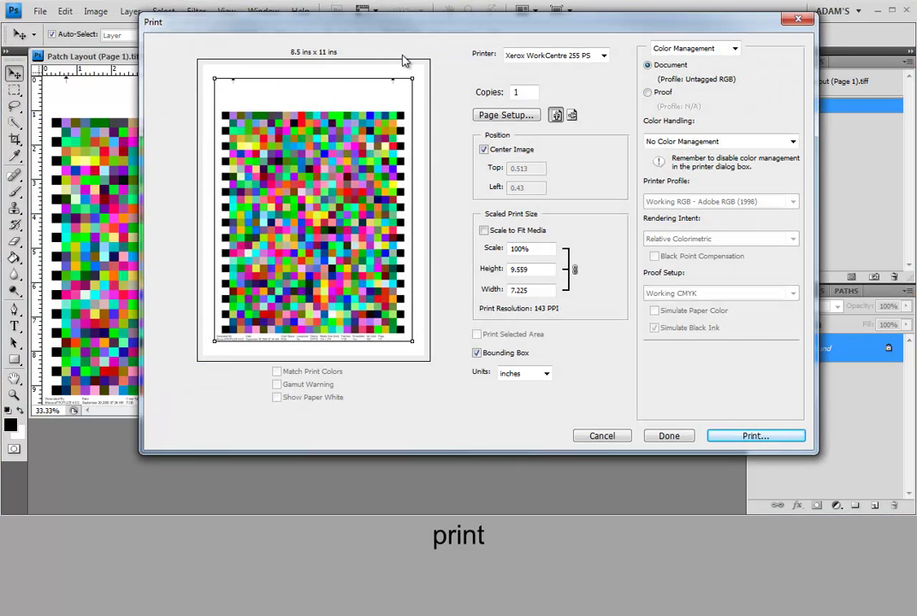
click(603, 56)
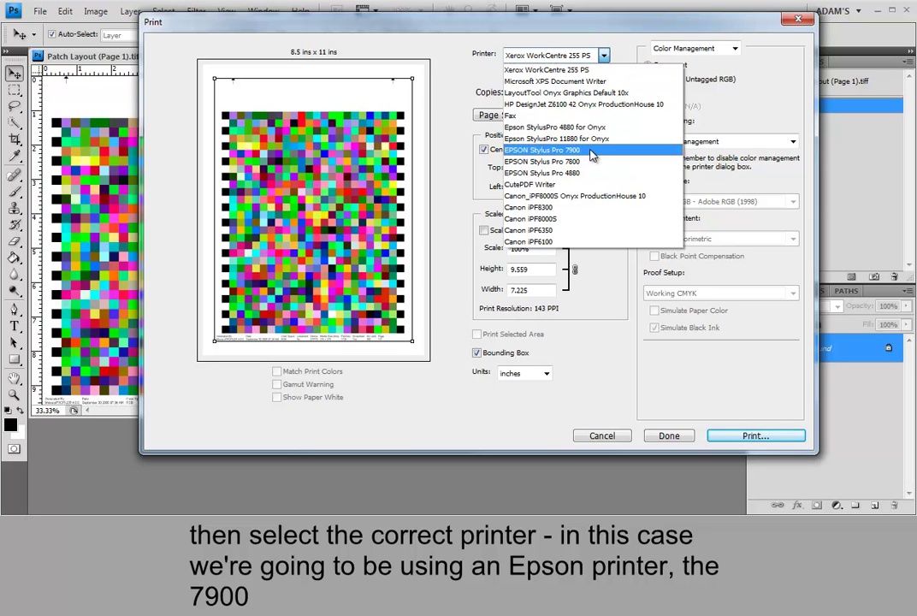
click(592, 154)
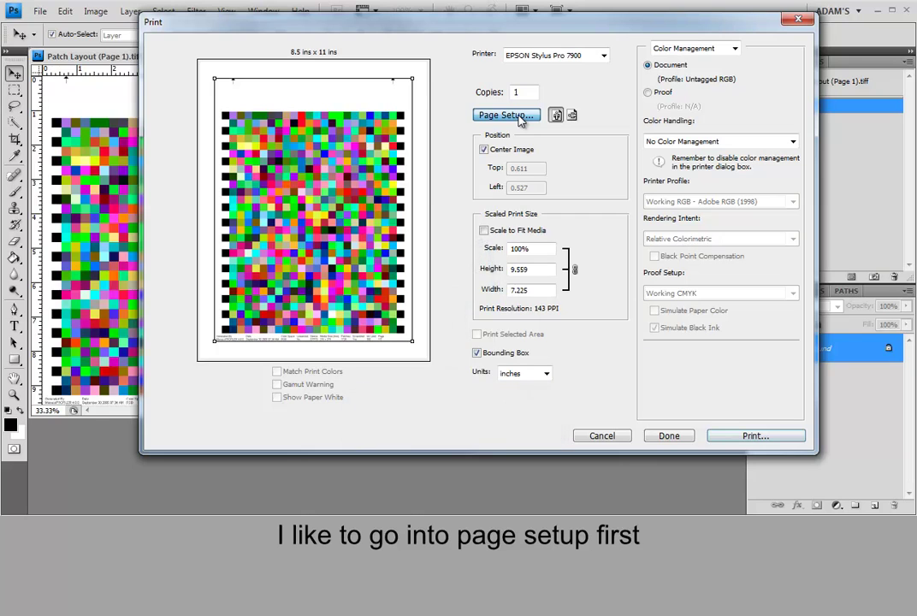
Set the page setup paper size to 24x15.
click(519, 116)
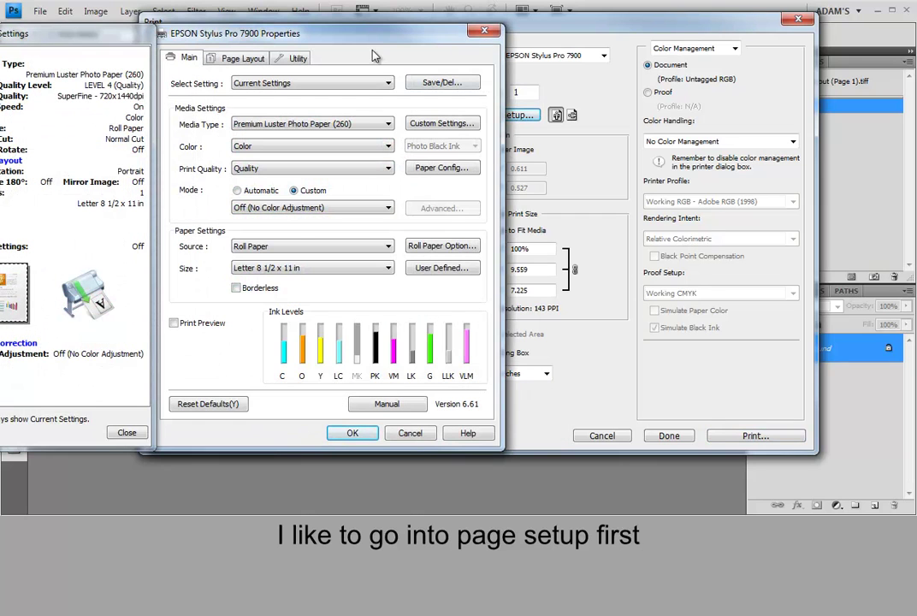
drag(366, 41, 563, 57)
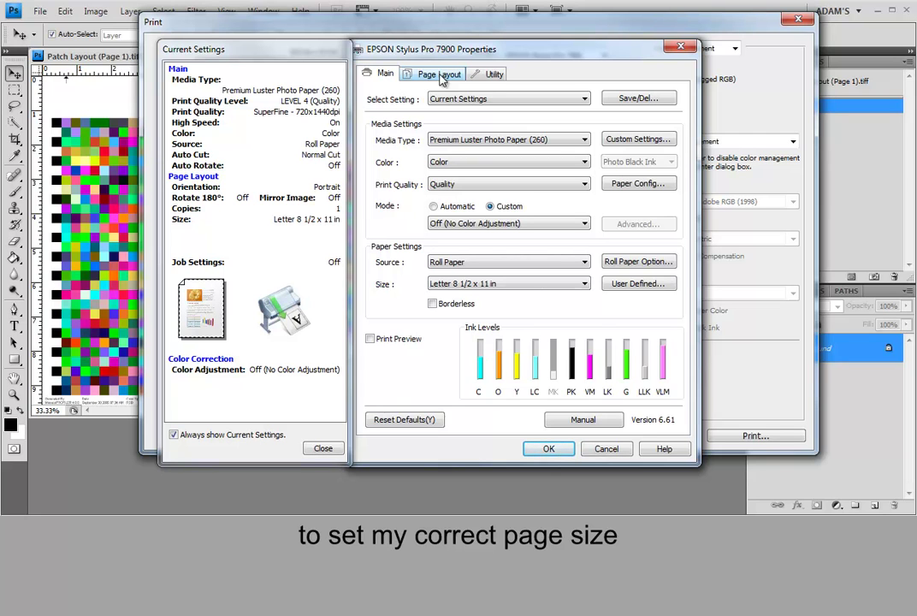
click(503, 283)
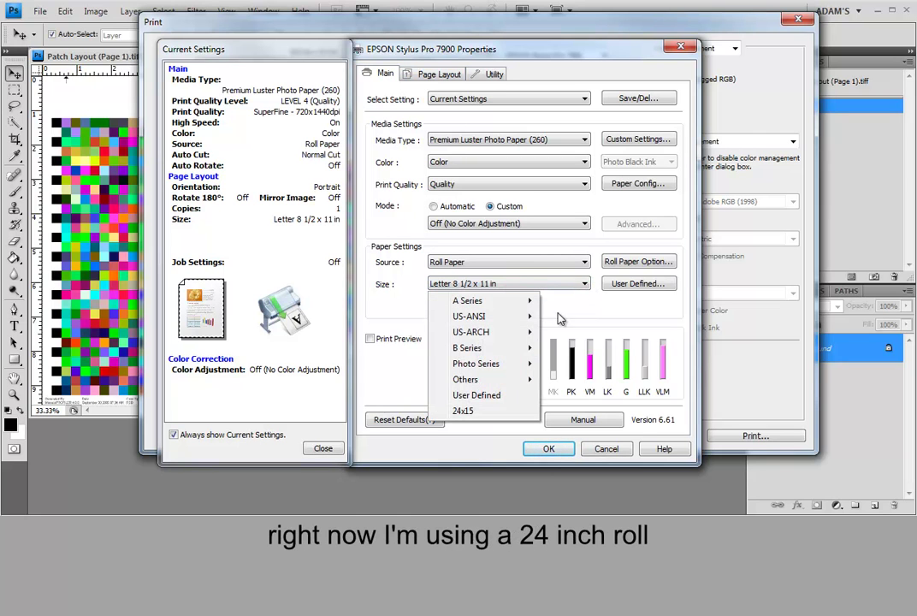
click(463, 412)
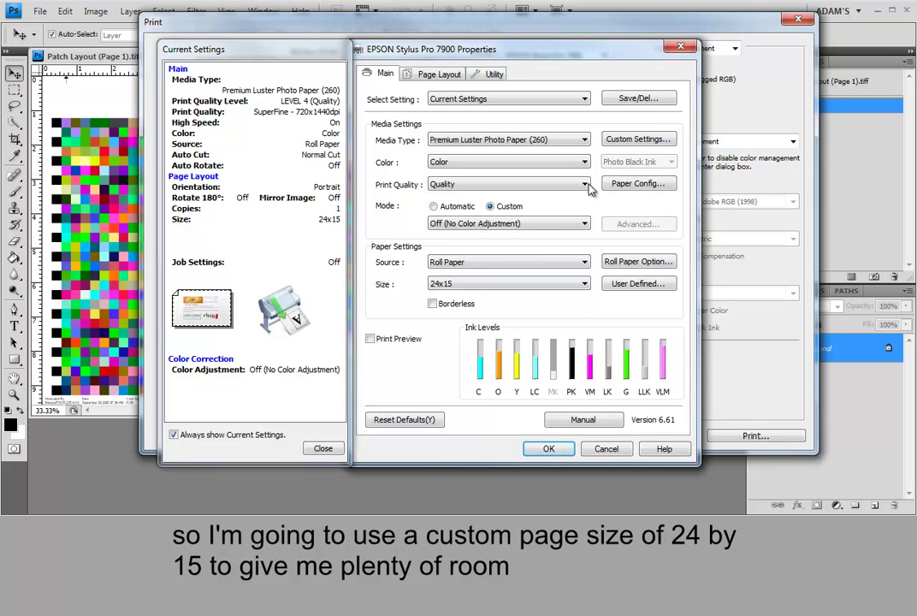
click(556, 455)
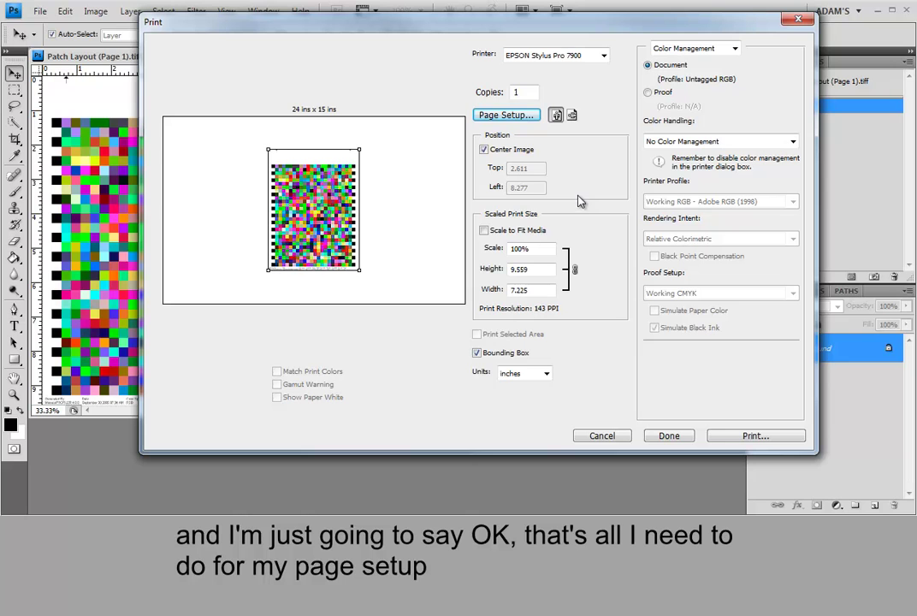
Set Color Handling to No Color Management and proceed to print.
click(685, 141)
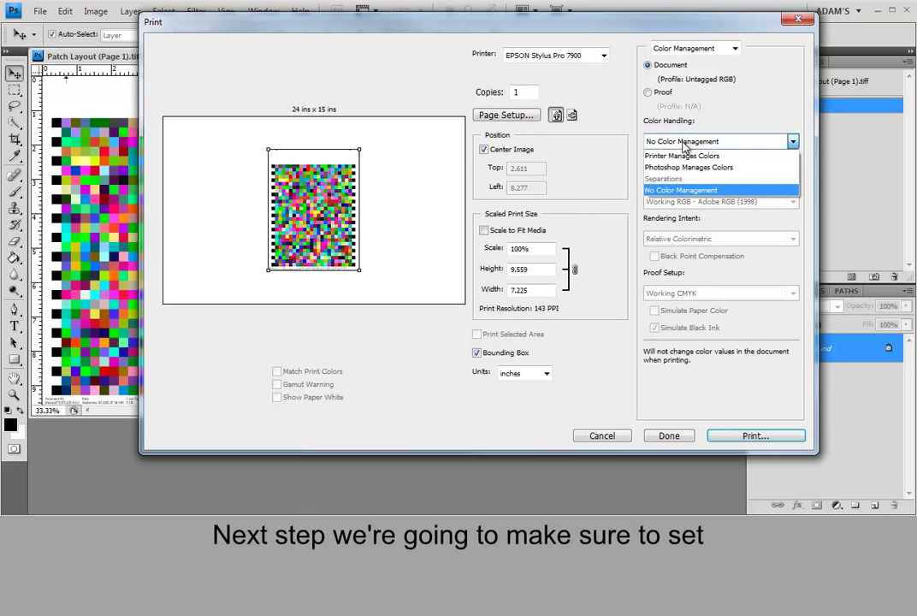
click(673, 190)
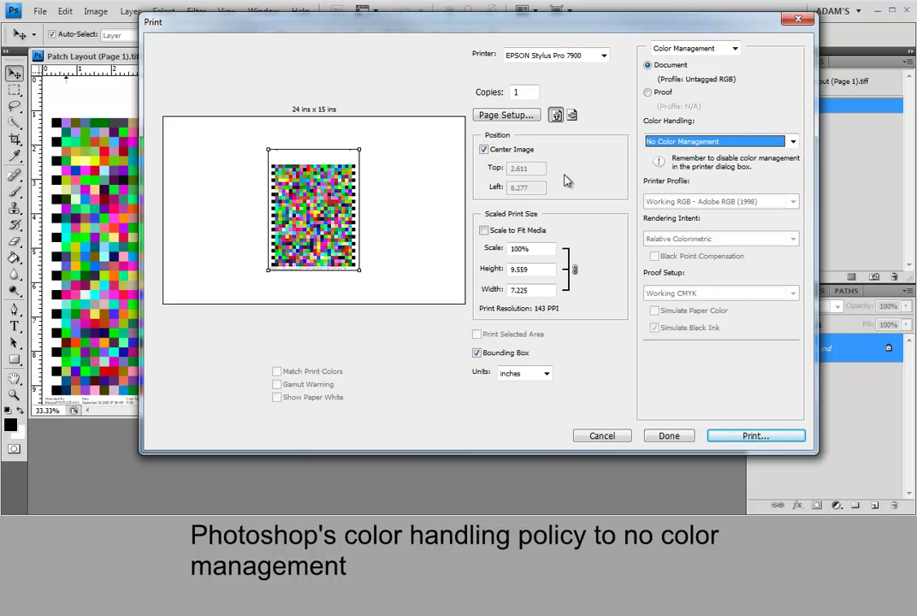
click(745, 437)
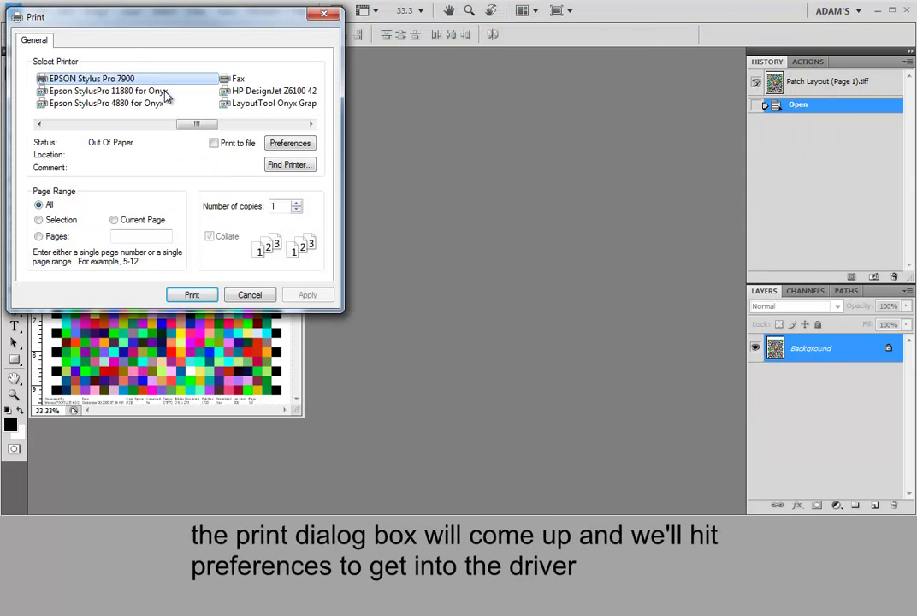
In the Epson driver preferences, set media type to Premium Luster Photo Paper (260).
click(291, 143)
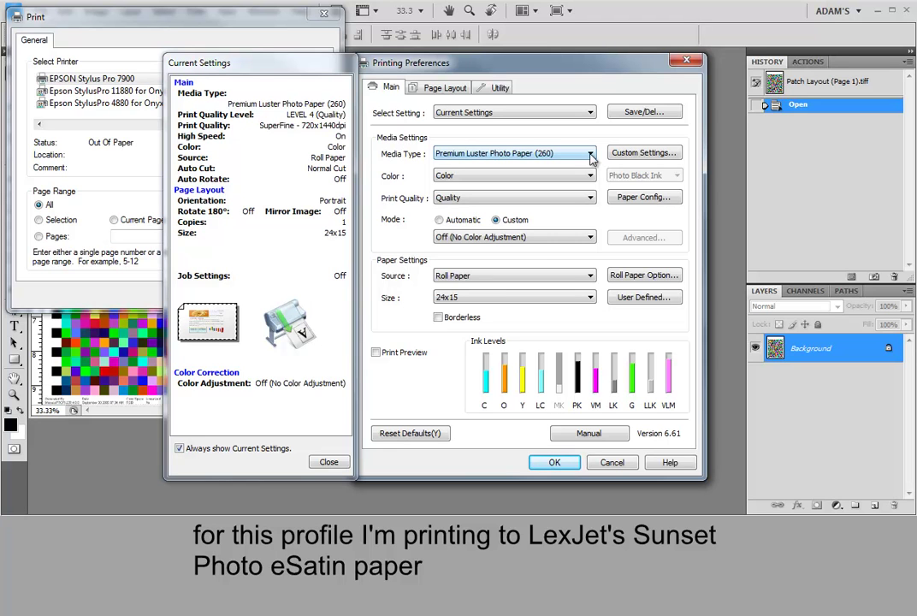
click(590, 155)
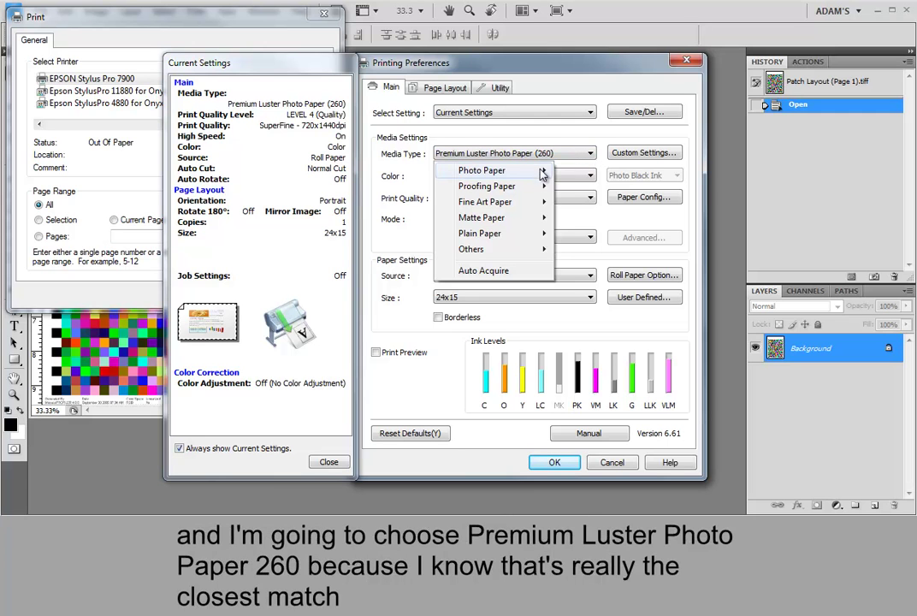
mouse_move(546, 174)
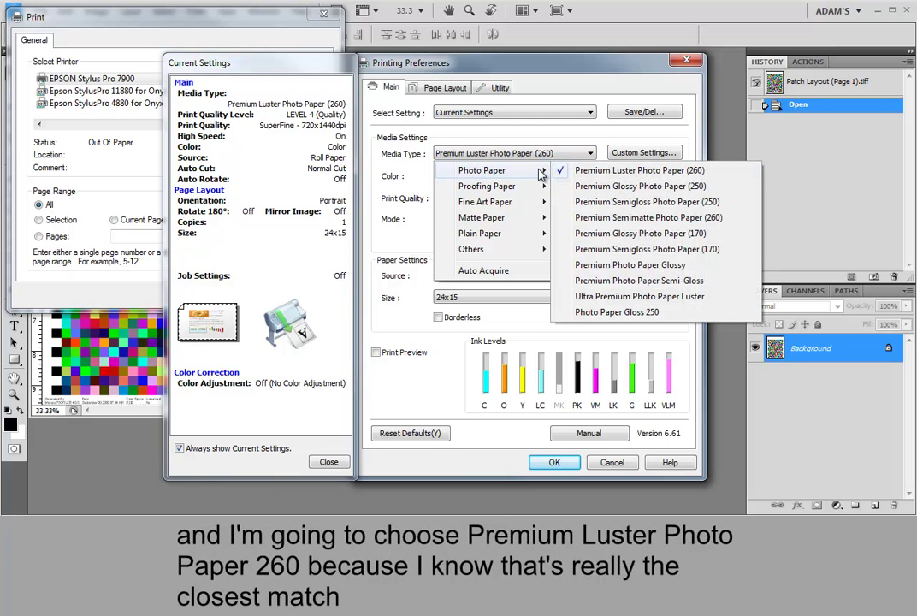
click(609, 170)
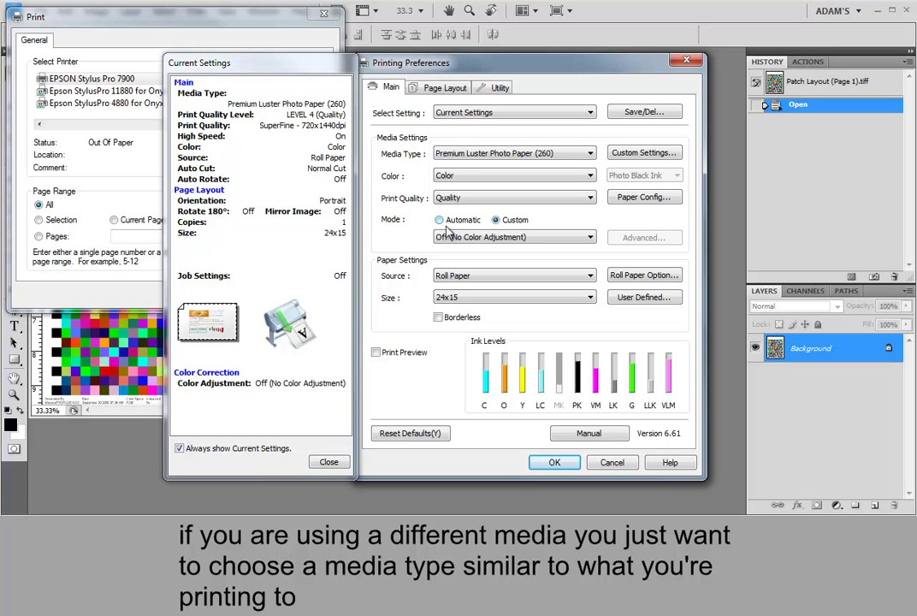
Set Print Quality to Quality Options and accept them.
click(477, 199)
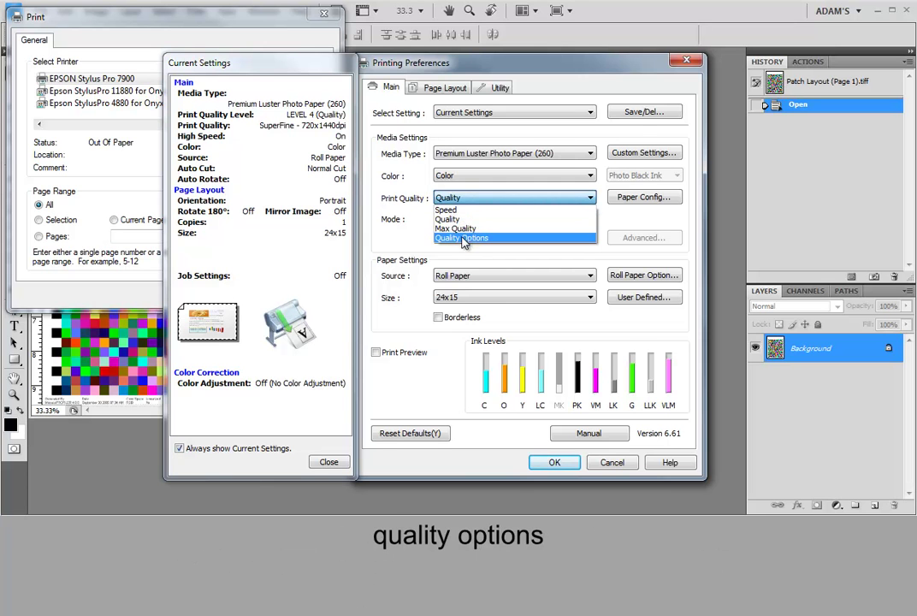
click(469, 237)
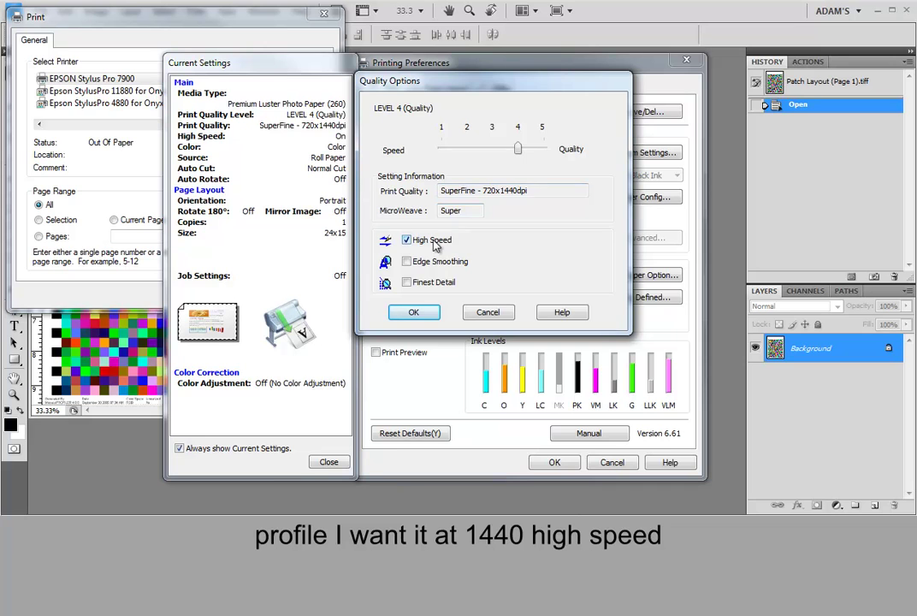
click(415, 314)
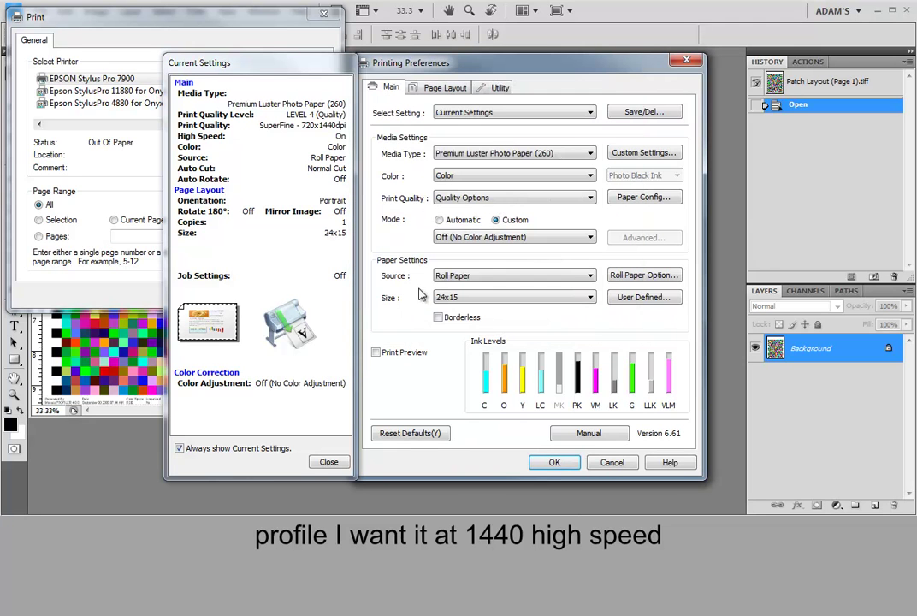
Set color Mode to Custom with Off (No Color Adjustment) and confirm the driver settings.
click(492, 237)
click(438, 228)
click(439, 221)
click(496, 221)
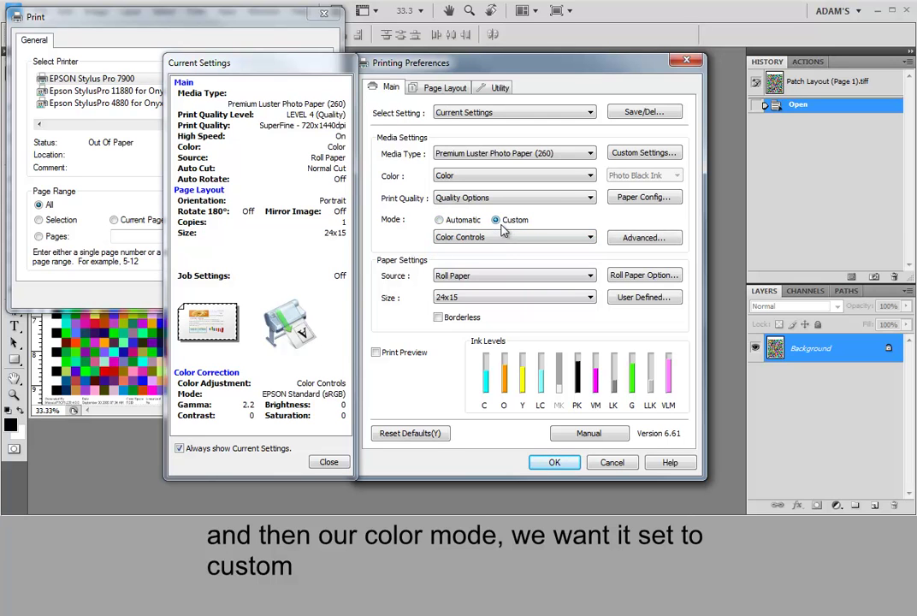
click(500, 237)
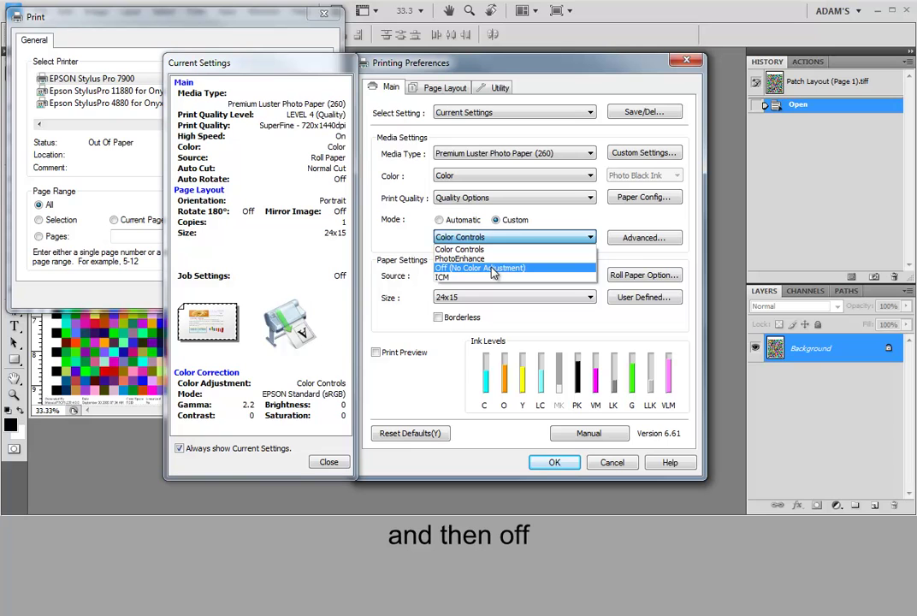
click(494, 269)
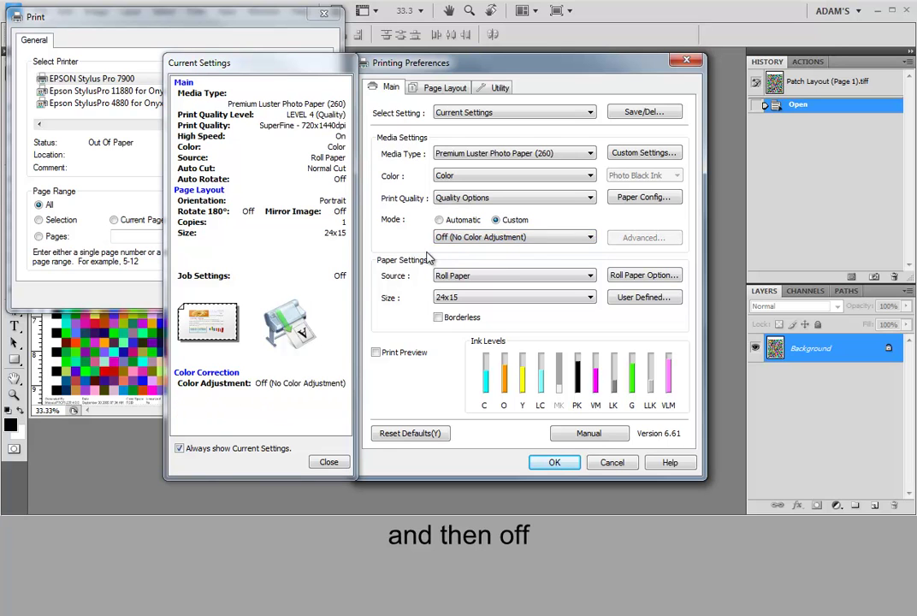
click(554, 463)
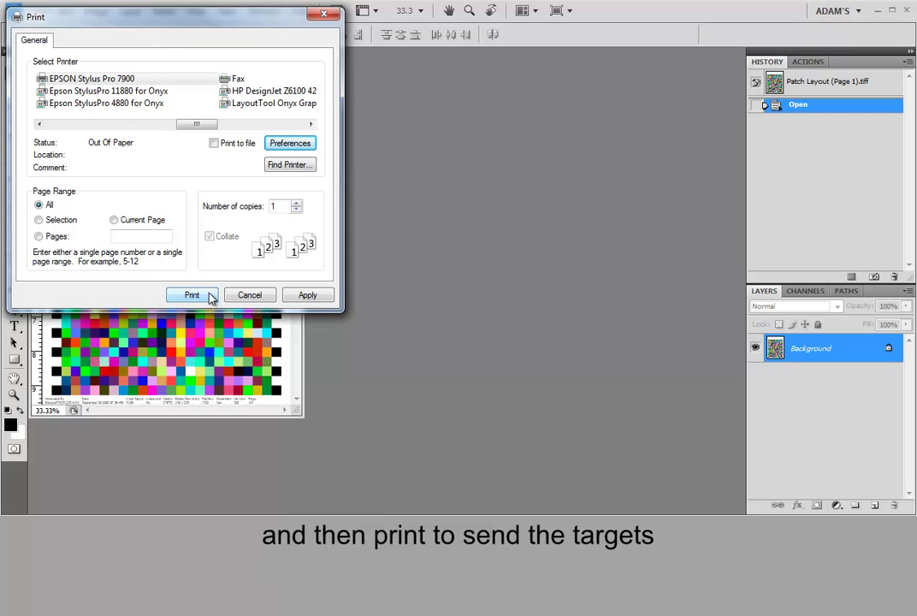